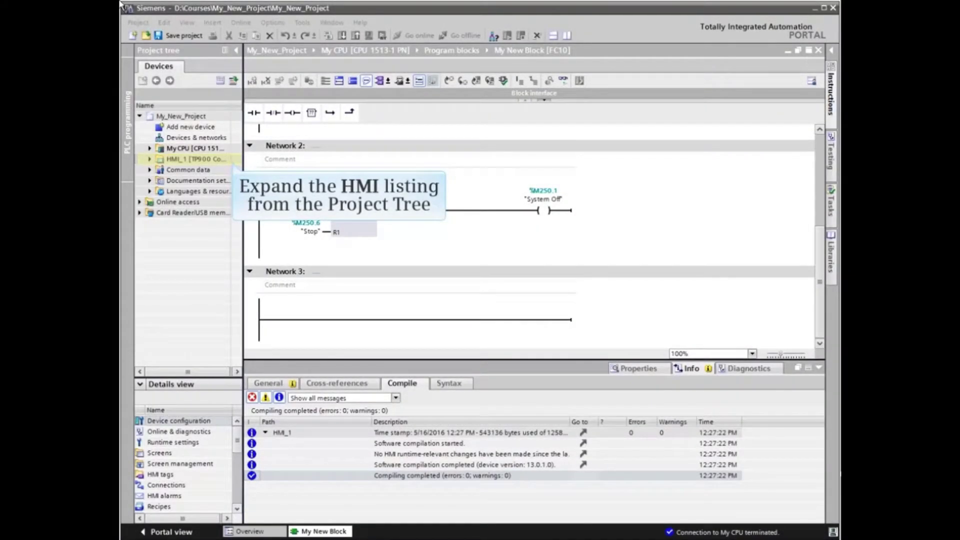
- Expand the HMI_1 device and its Screens folder in the project tree
left_click(150, 159)
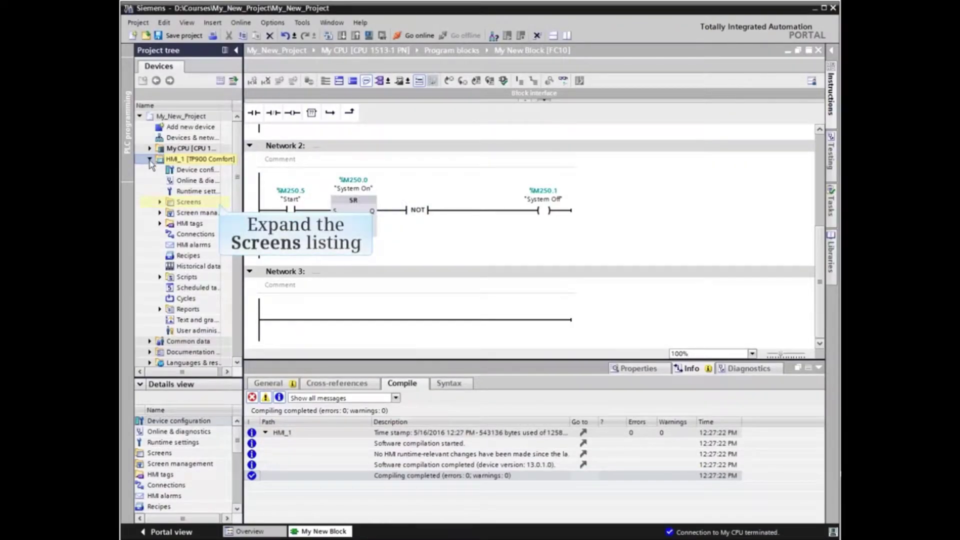
left_click(160, 202)
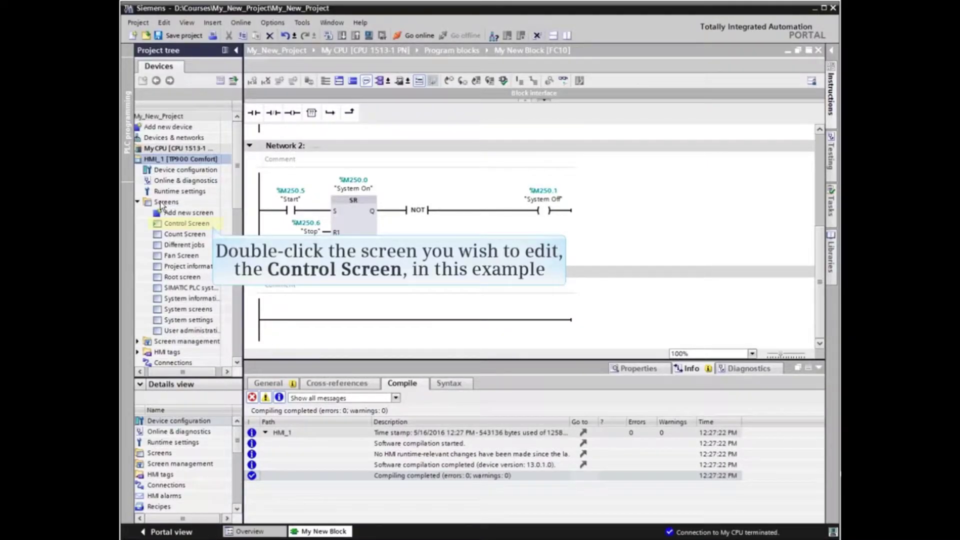
- Open Control Screen for editing and show the Libraries task card's ready-made objects
double_click(181, 224)
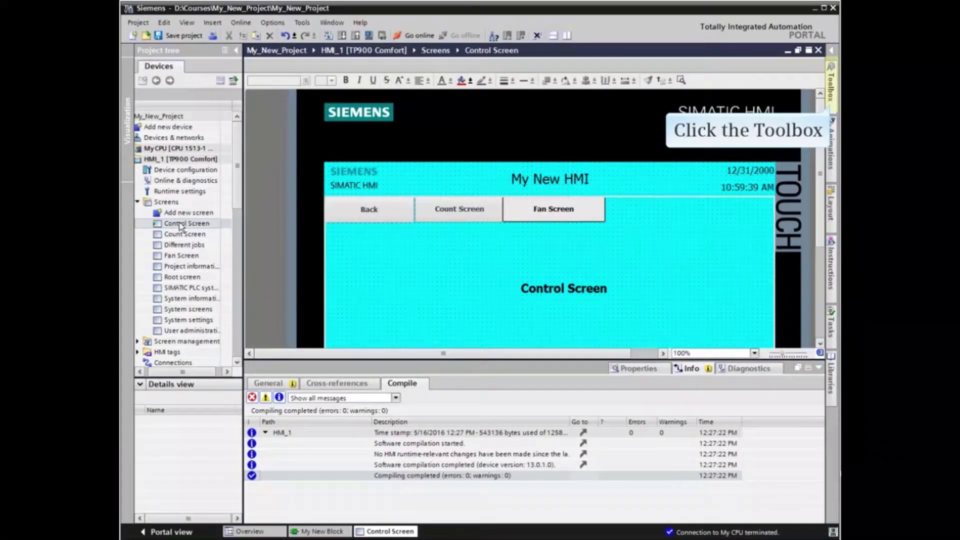
left_click(831, 85)
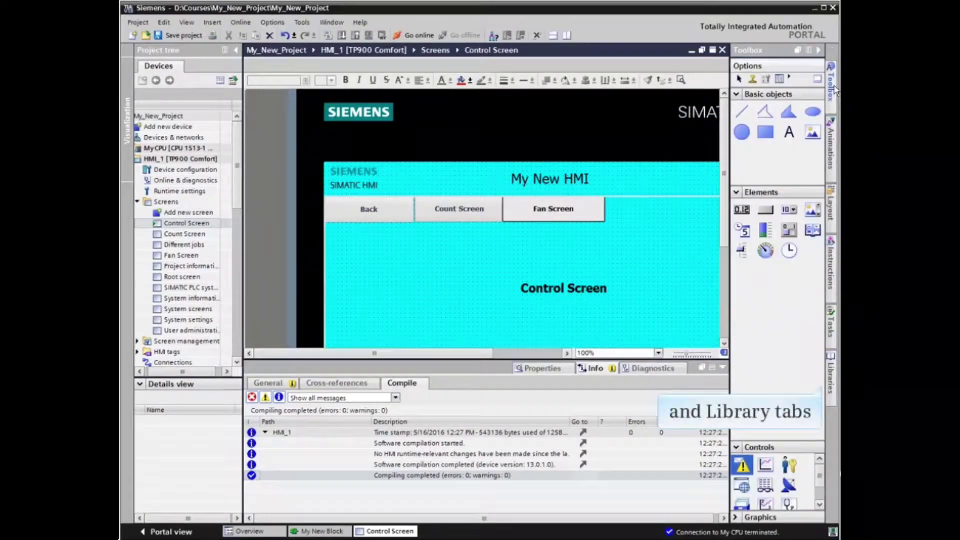
left_click(832, 383)
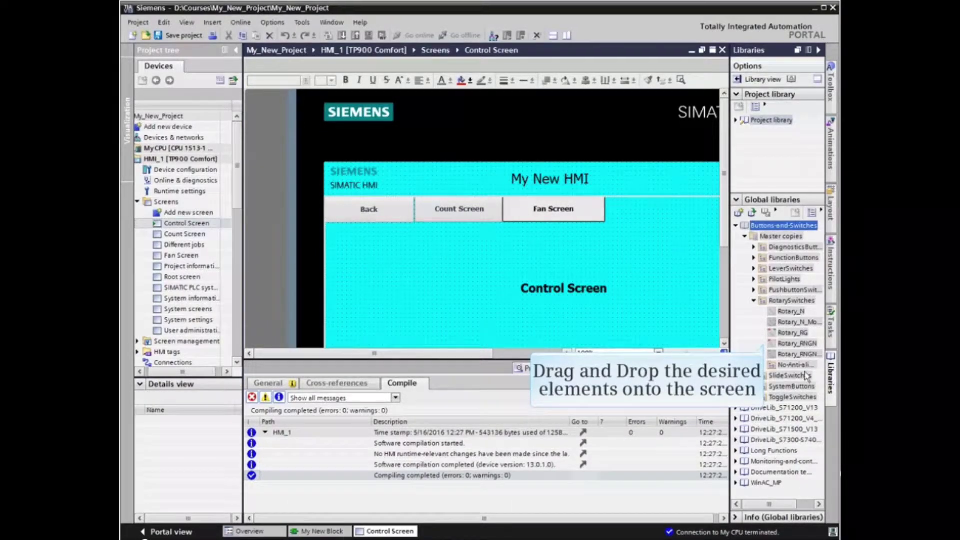
- Place a Rotary_RG rotary switch and a red PilotLight_Round_R pilot light below it
left_click_drag(796, 343, 403, 269)
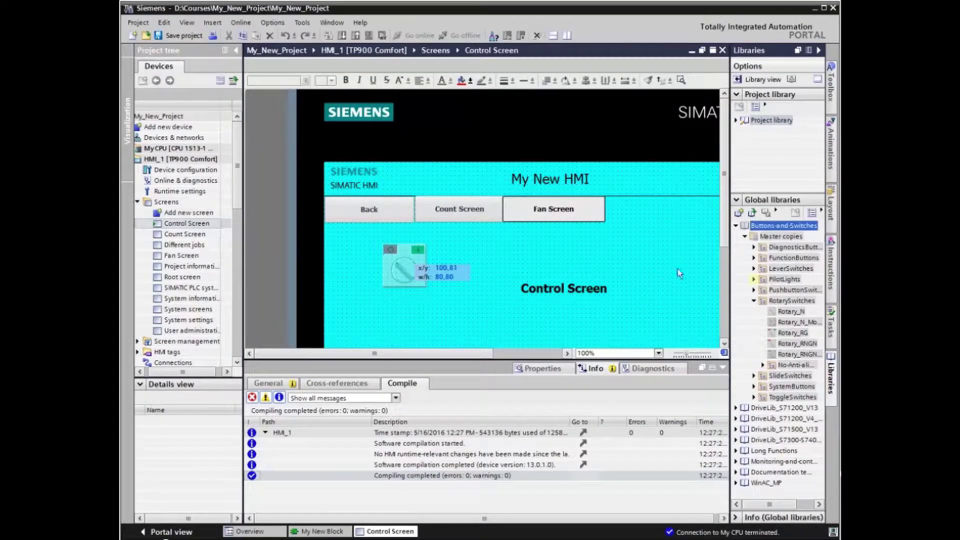
left_click(753, 279)
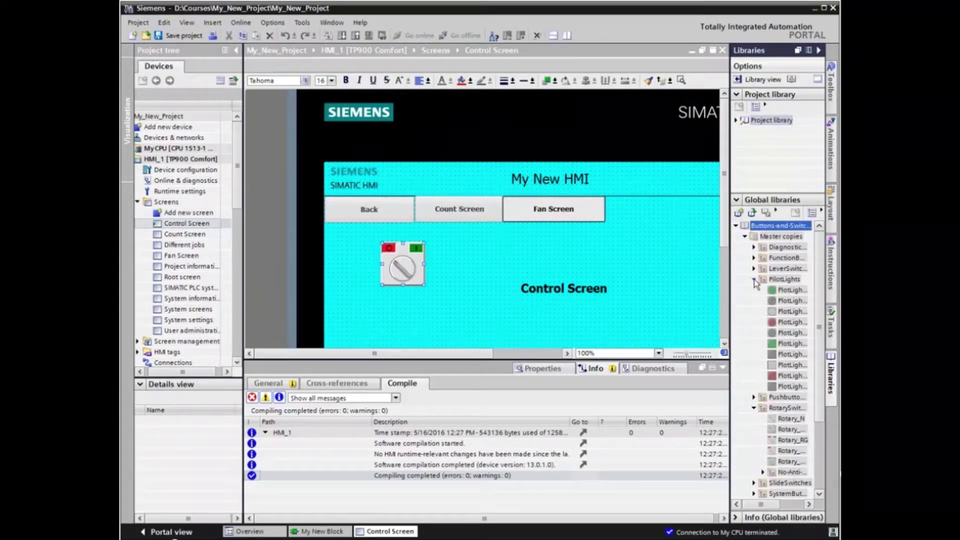
left_click_drag(789, 323, 402, 308)
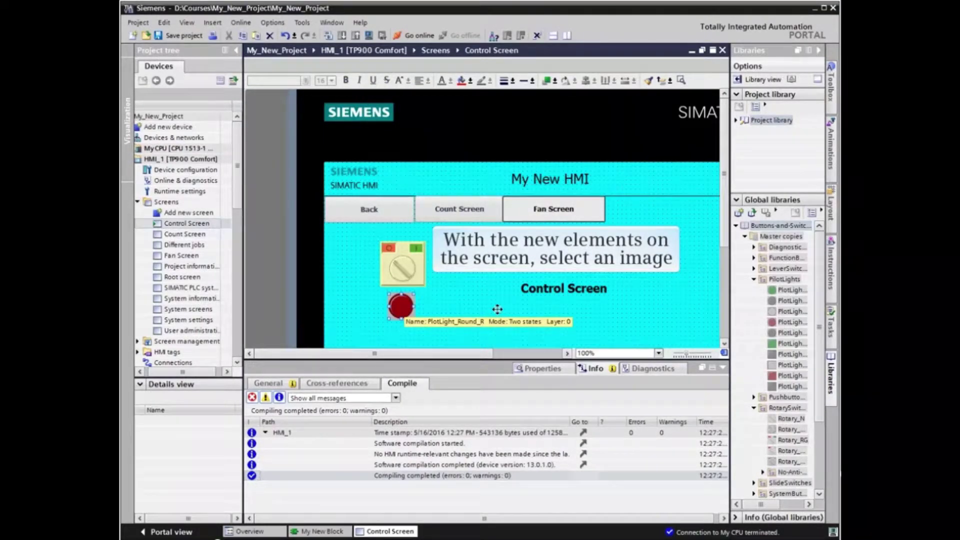
- Bind the Rotary_RG switch's process tag to the Bool PLC tag Start
left_click(400, 270)
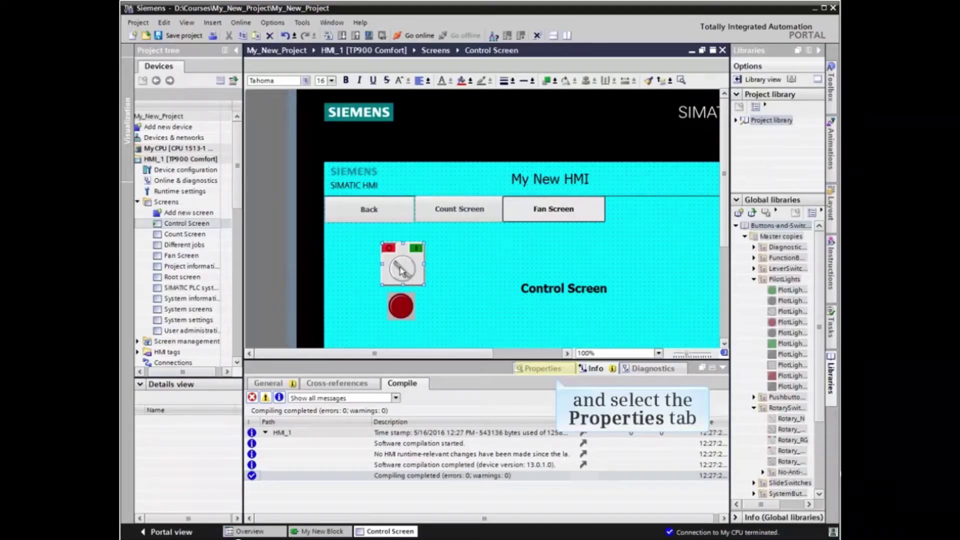
left_click(553, 370)
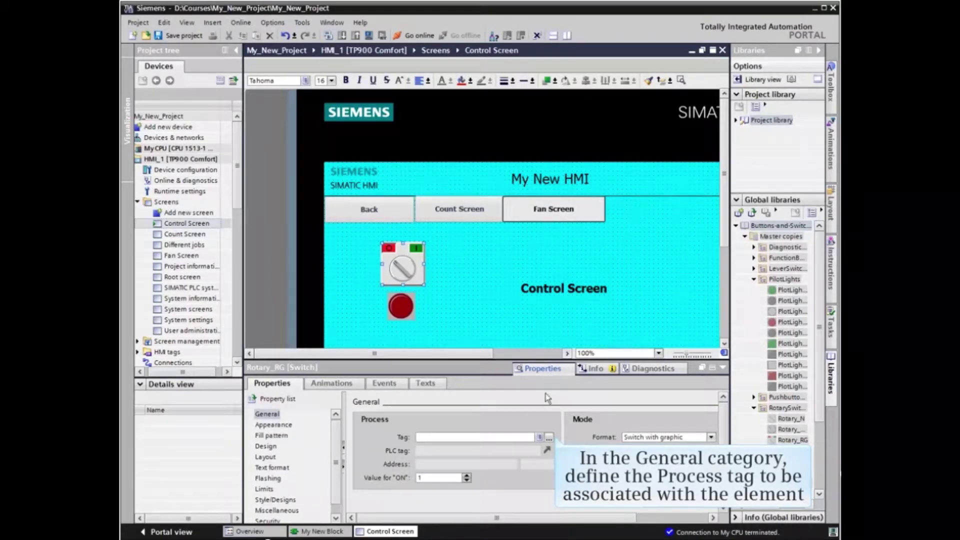
left_click(548, 437)
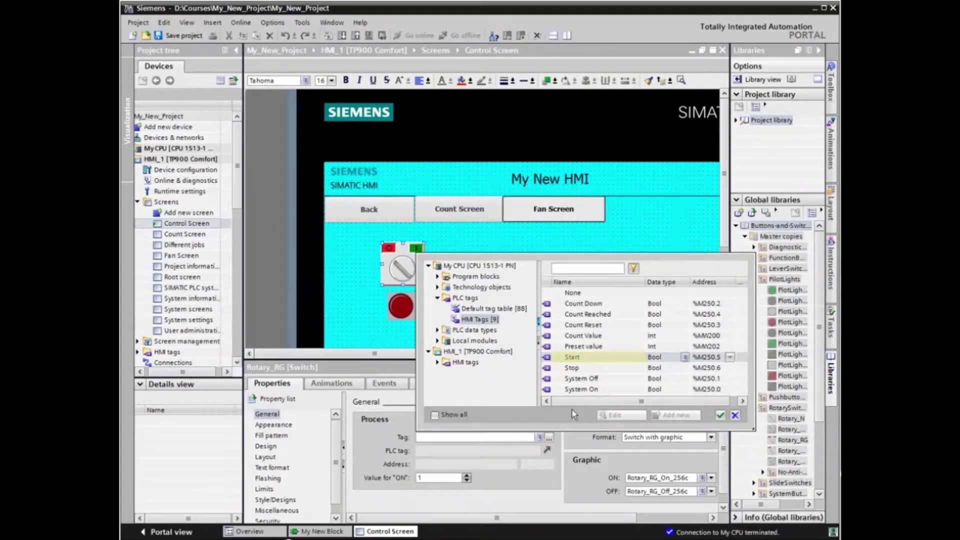
left_click(575, 357)
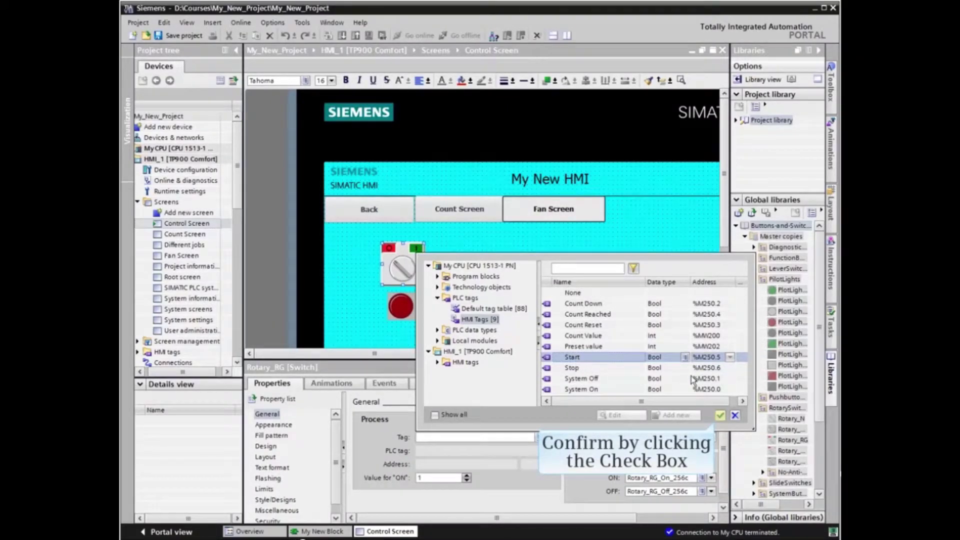
left_click(719, 415)
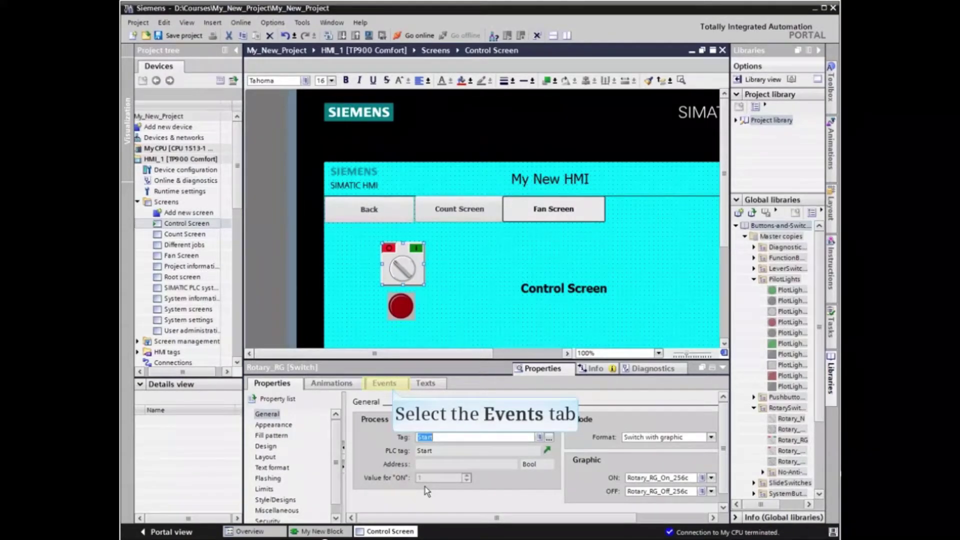
- Add a SetBit function on the Start HMI tag to the switch's Switch ON event
left_click(384, 384)
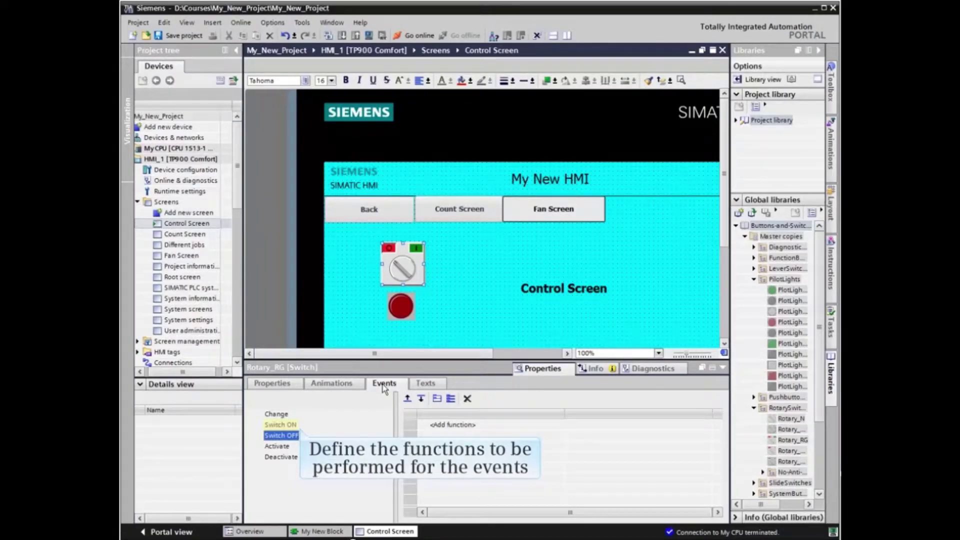
left_click(295, 425)
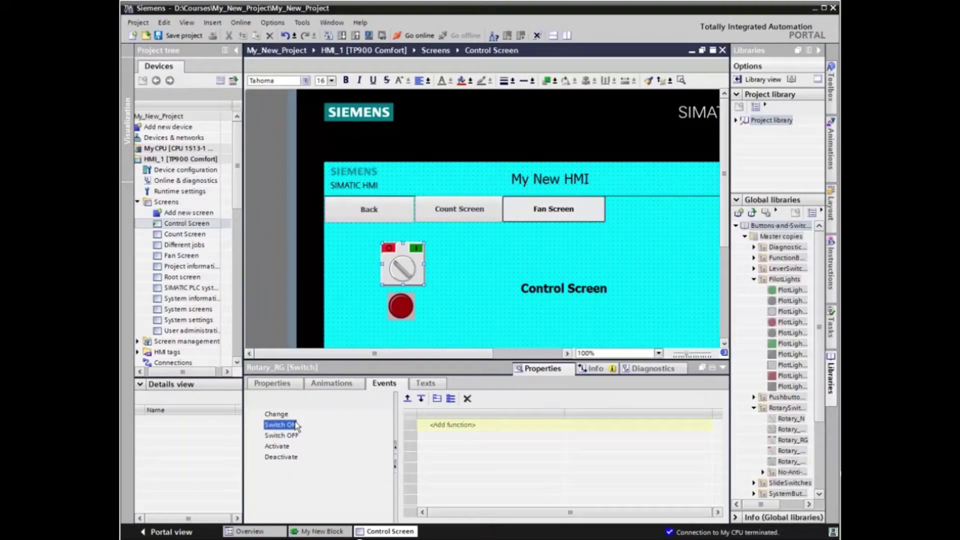
left_click(478, 426)
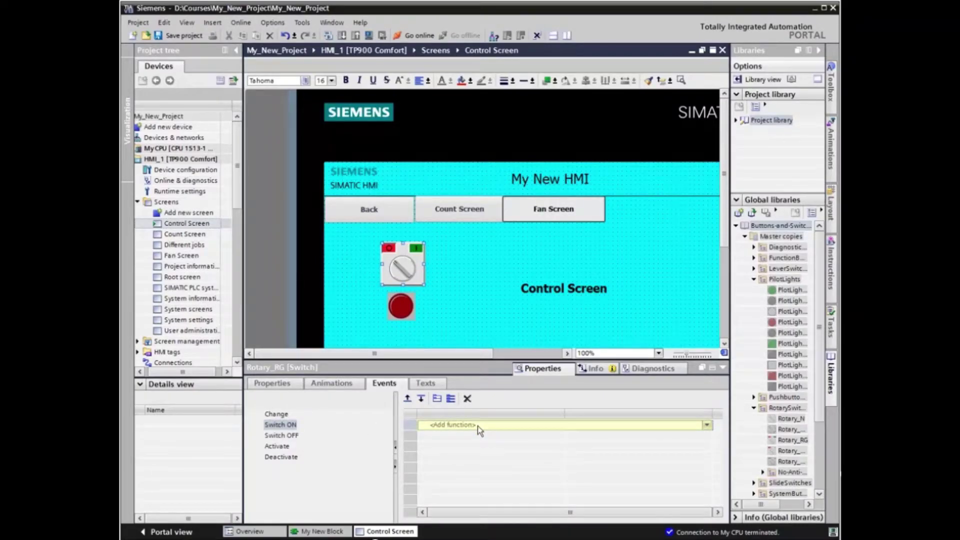
left_click(707, 425)
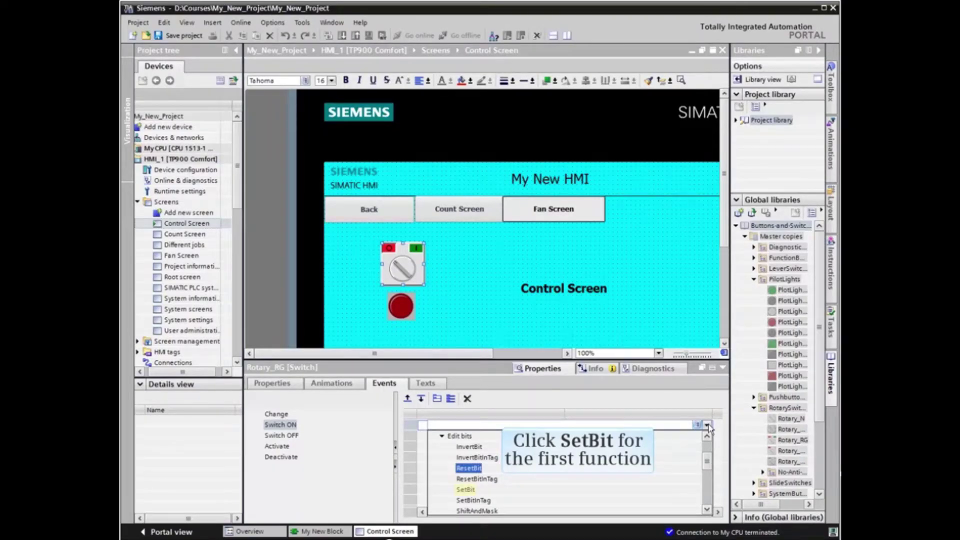
left_click(471, 490)
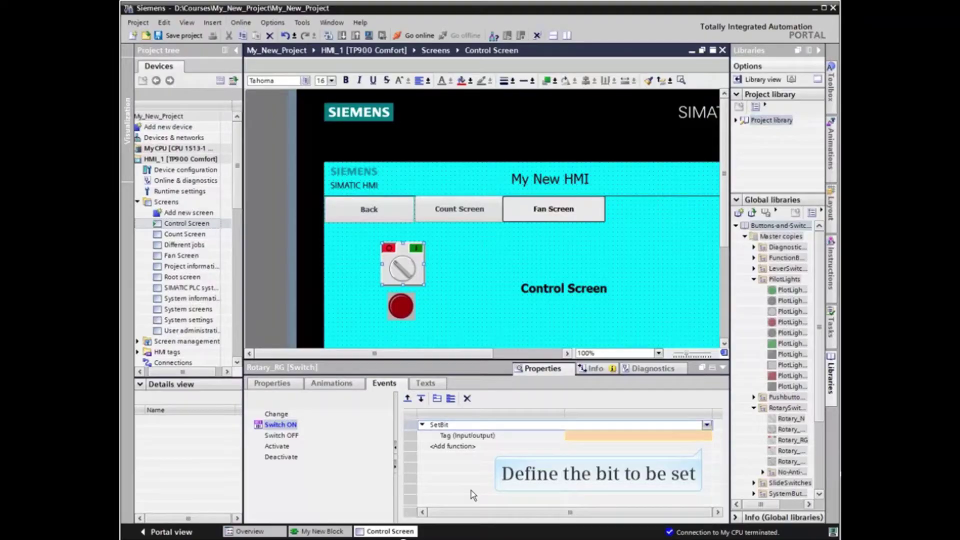
left_click(700, 435)
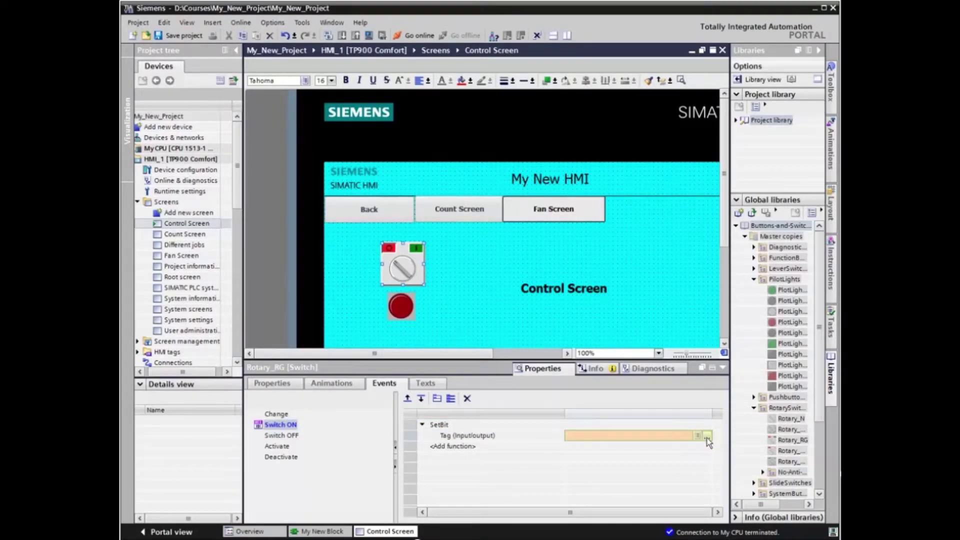
left_click(706, 438)
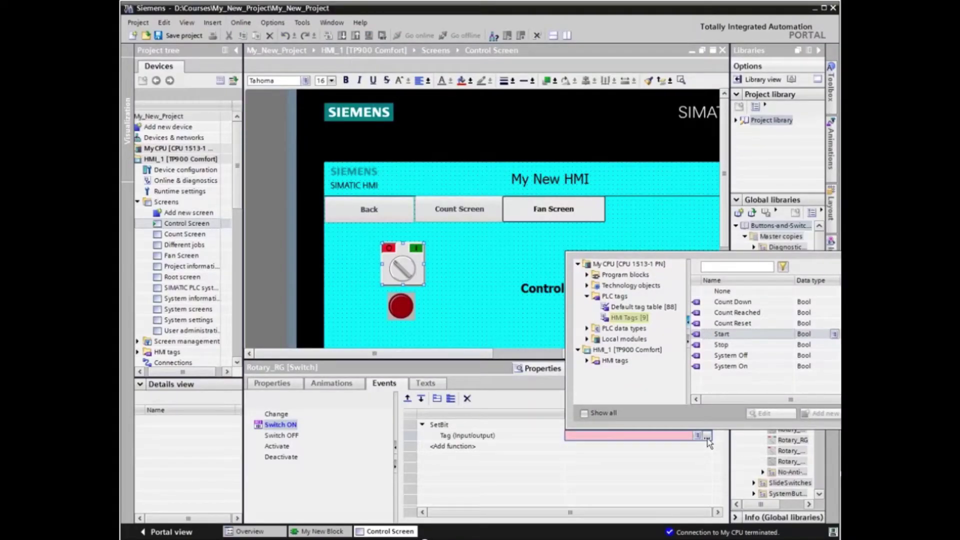
left_click(628, 319)
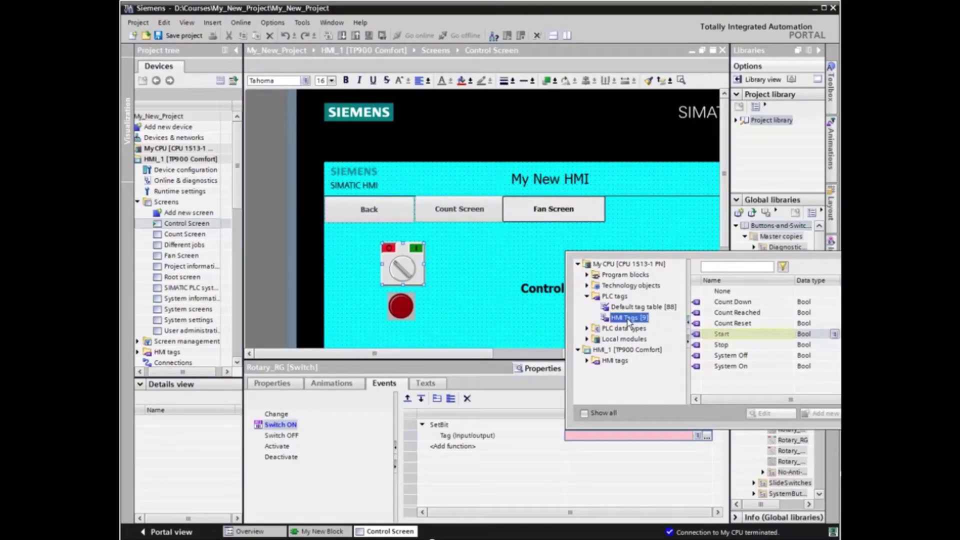
double_click(730, 335)
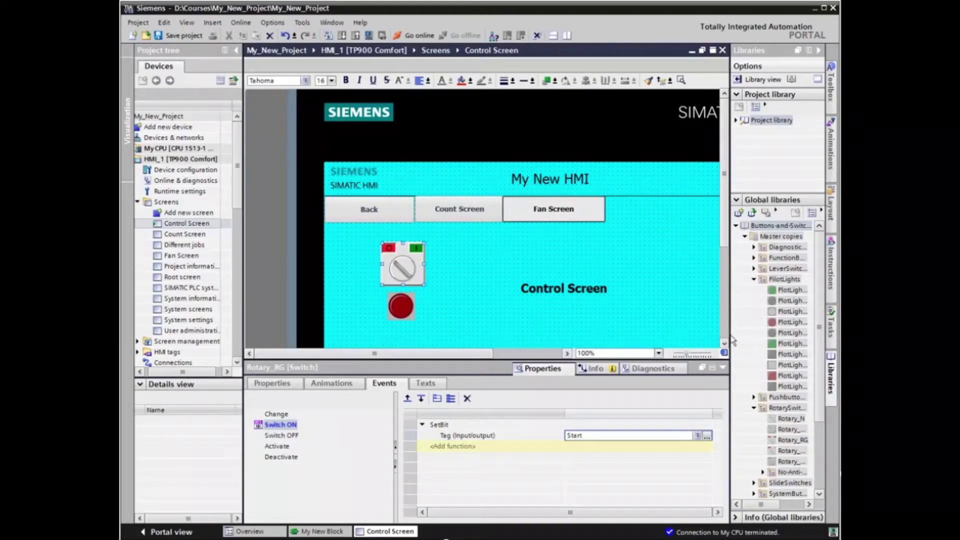
- Add ResetBit on the Stop tag as the second Switch ON function
left_click(469, 446)
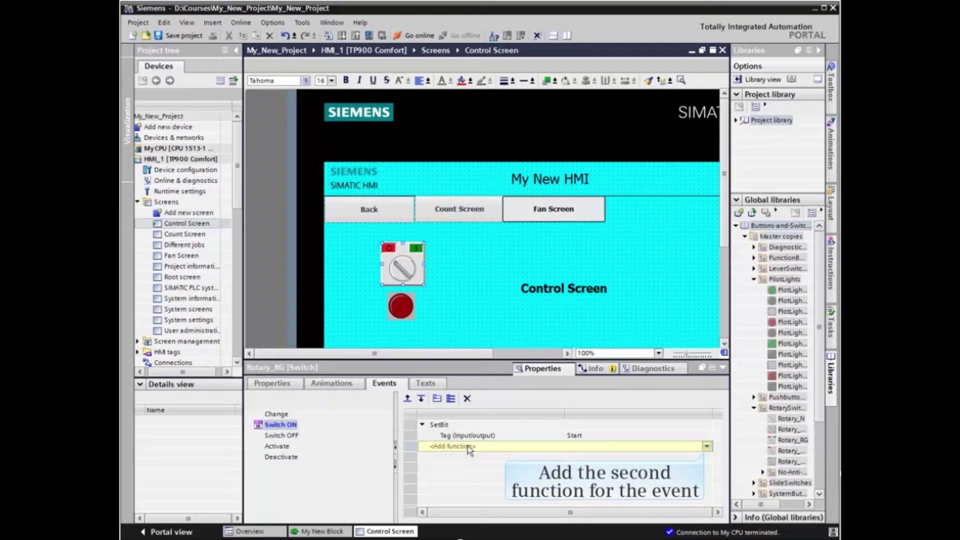
left_click(706, 446)
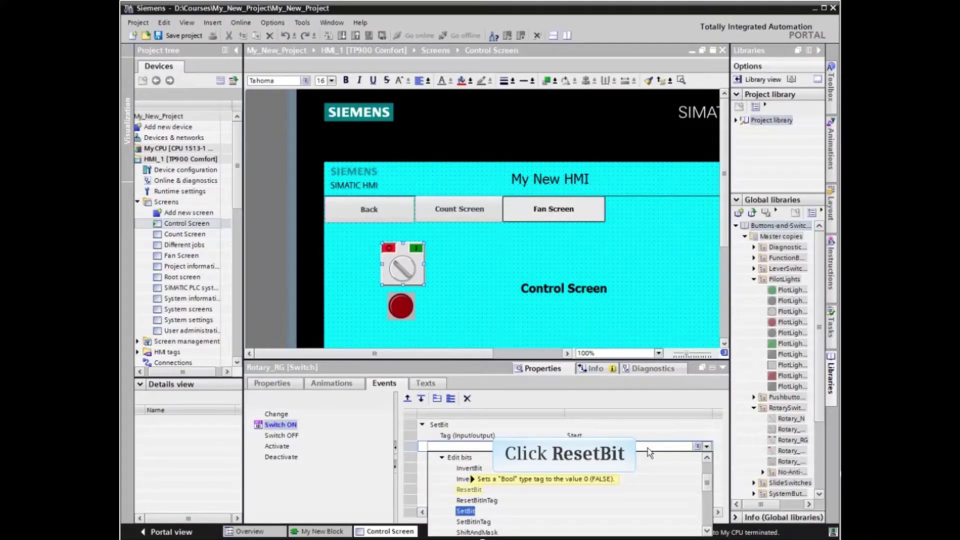
left_click(469, 489)
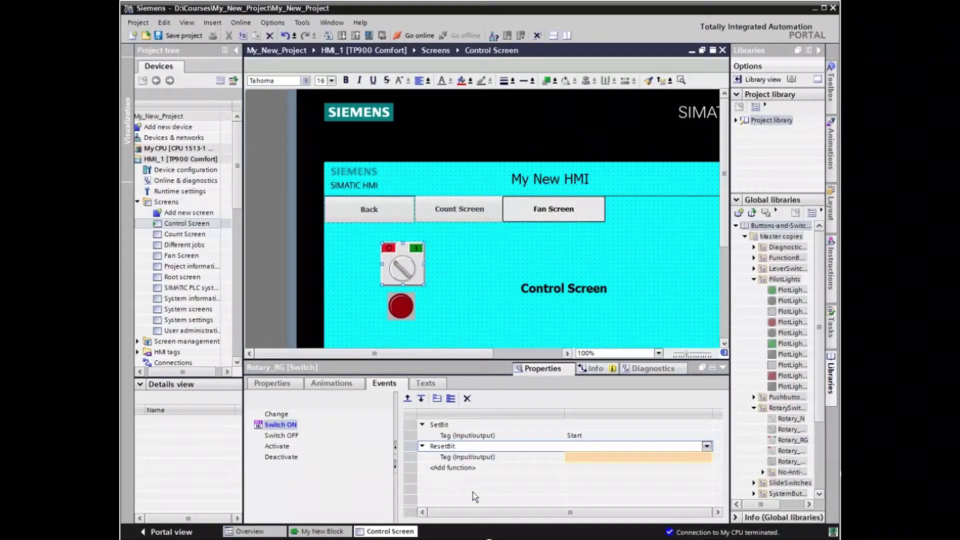
left_click(701, 457)
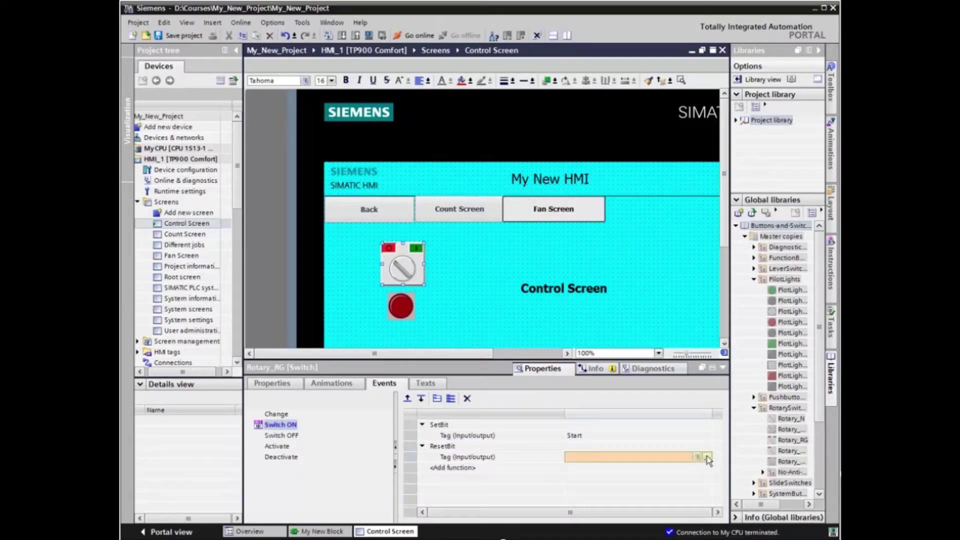
left_click(709, 457)
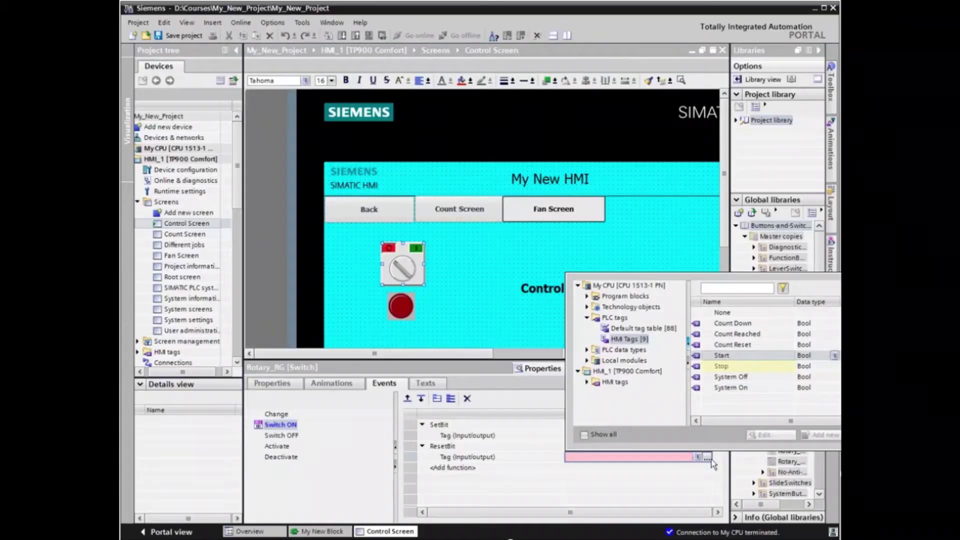
left_click(722, 367)
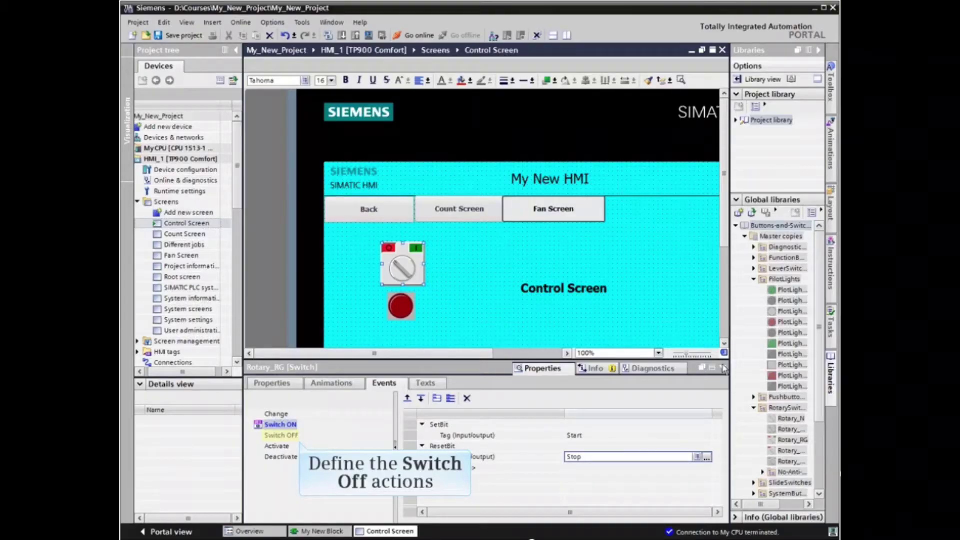
- Add a SetBit function on the Stop tag to the Switch OFF event
left_click(292, 436)
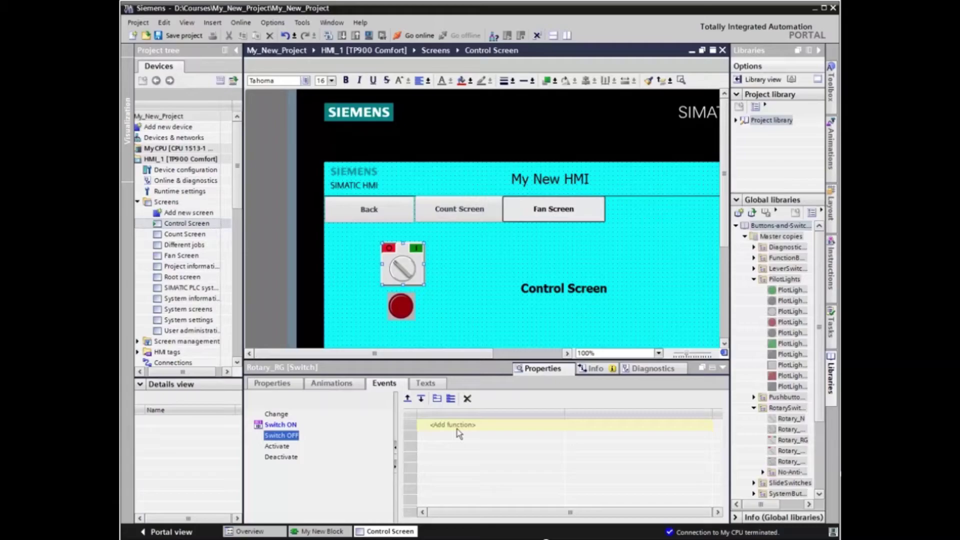
left_click(470, 424)
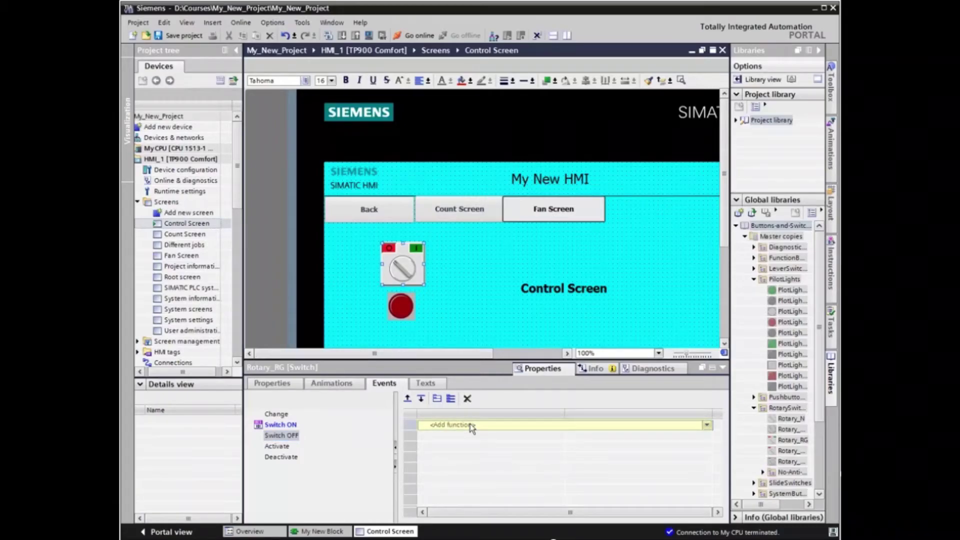
left_click(707, 424)
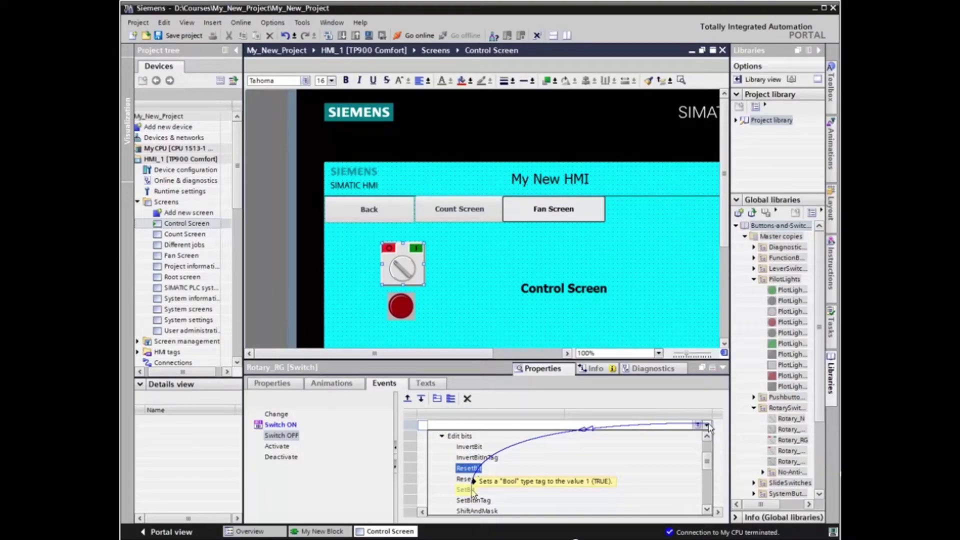
left_click(471, 490)
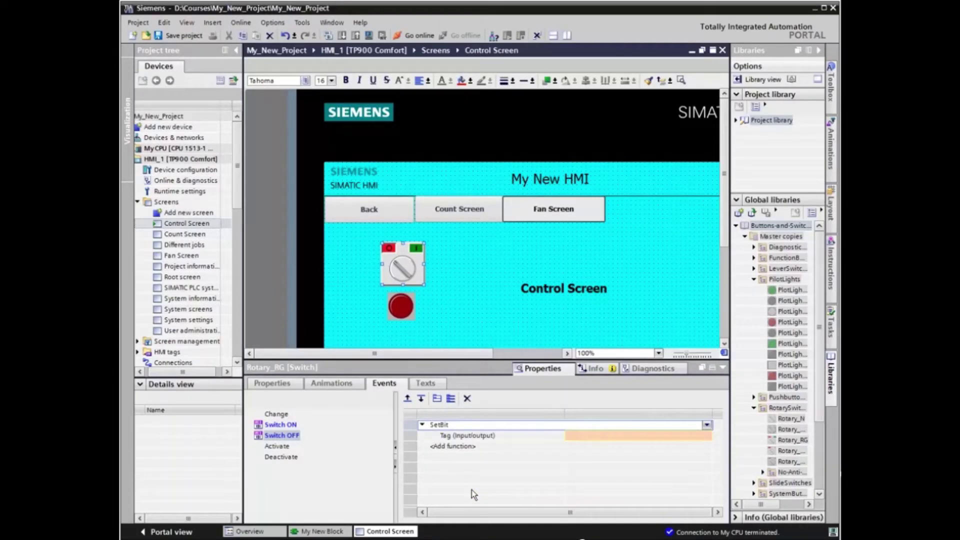
left_click(675, 437)
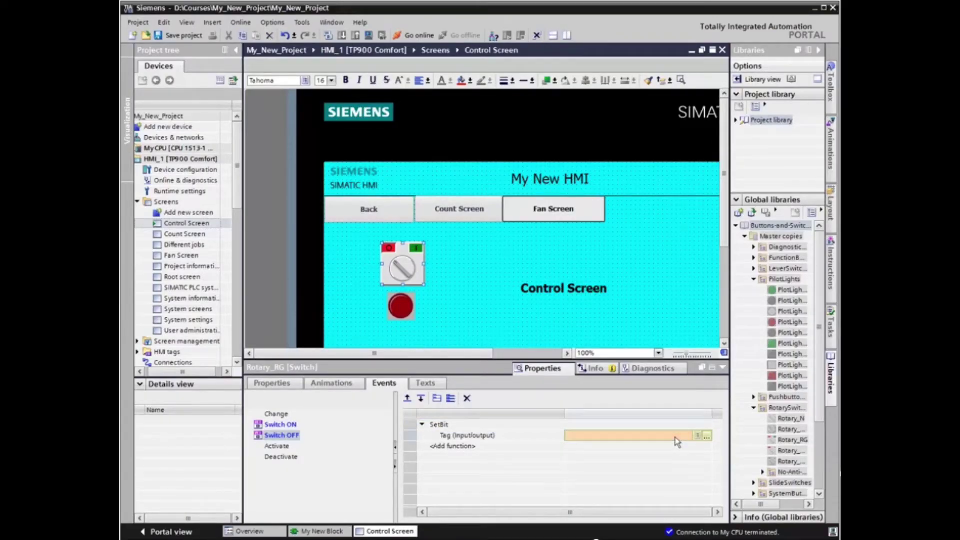
left_click(707, 436)
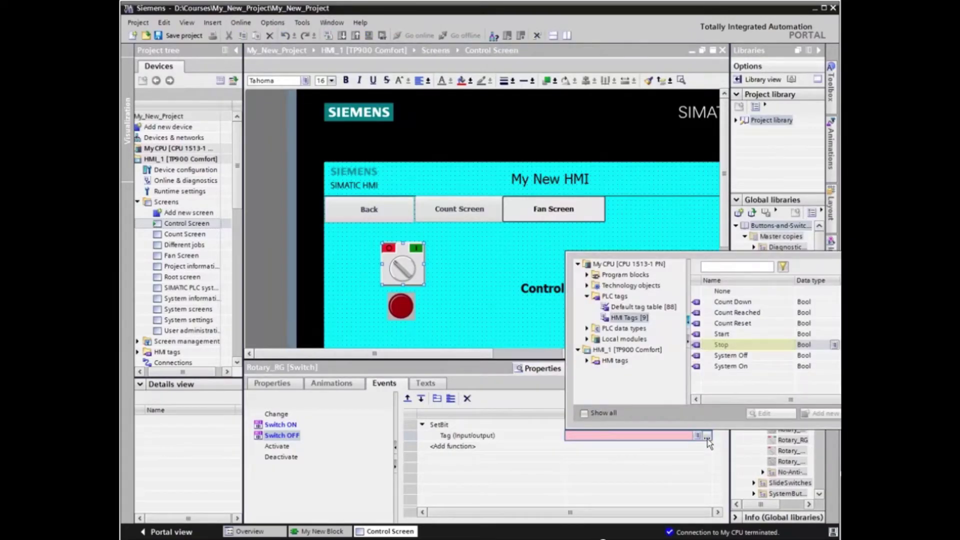
double_click(727, 345)
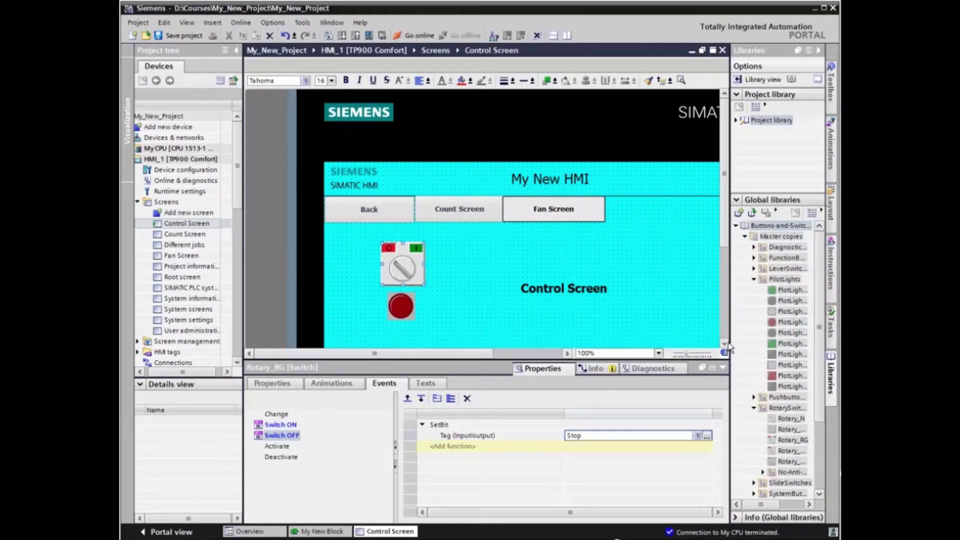
left_click(469, 447)
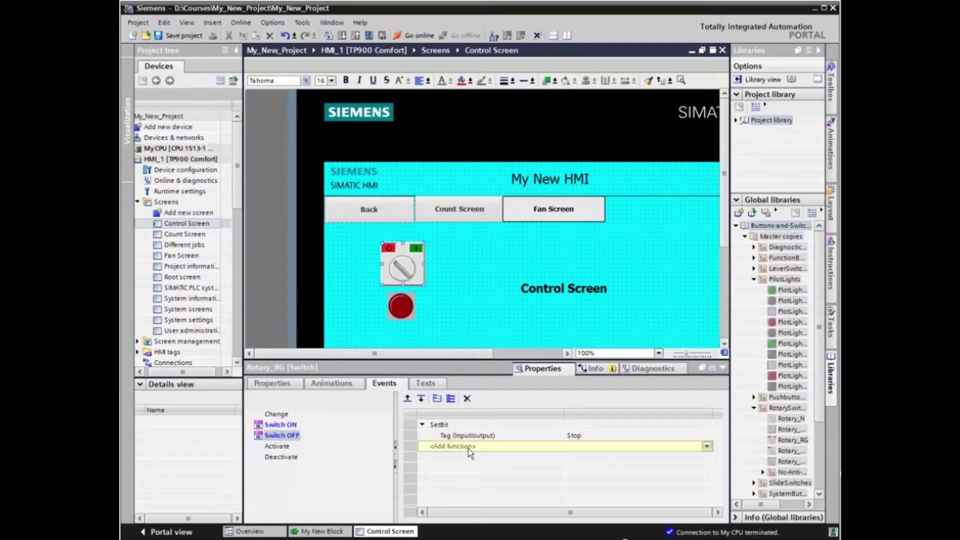
- Add ResetBit on the Start tag below SetBit in the Switch OFF event
left_click(707, 446)
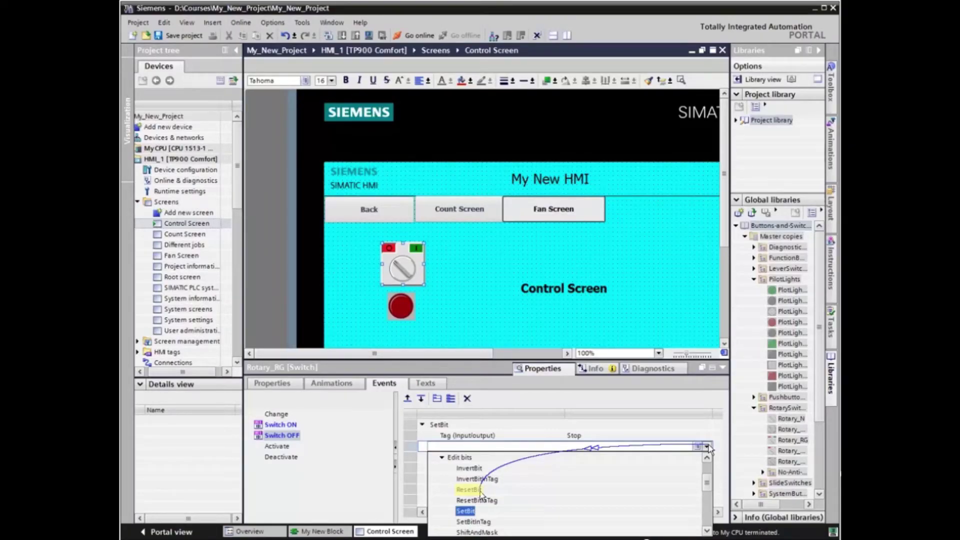
left_click(478, 490)
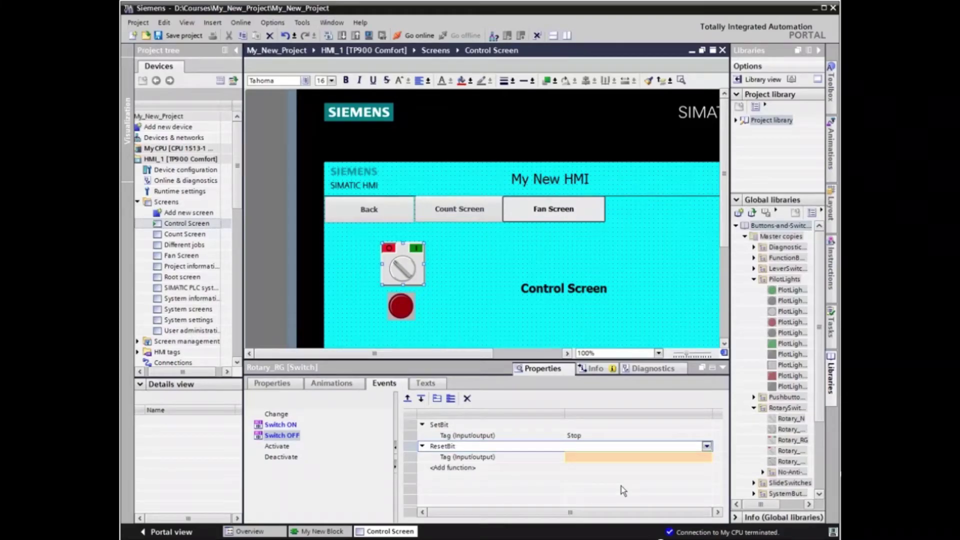
left_click(702, 456)
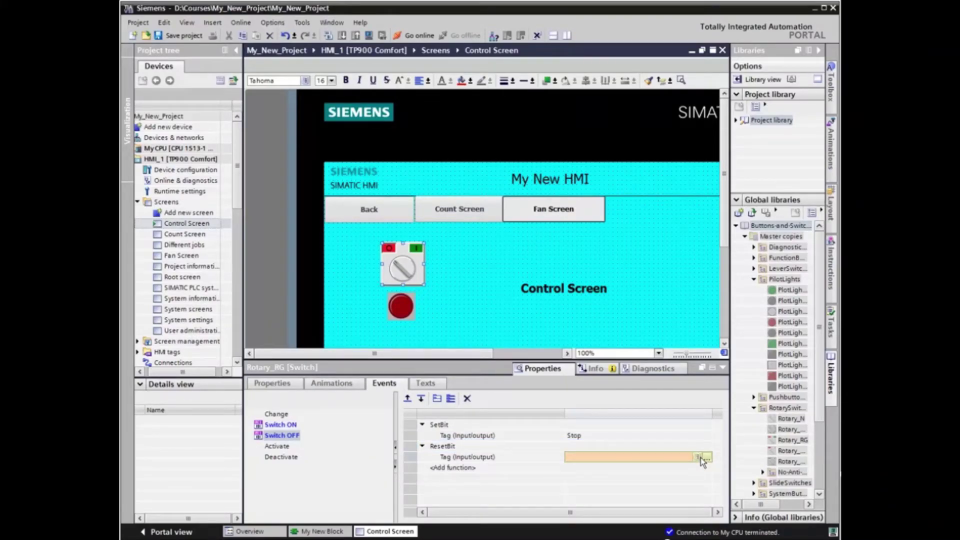
left_click(707, 458)
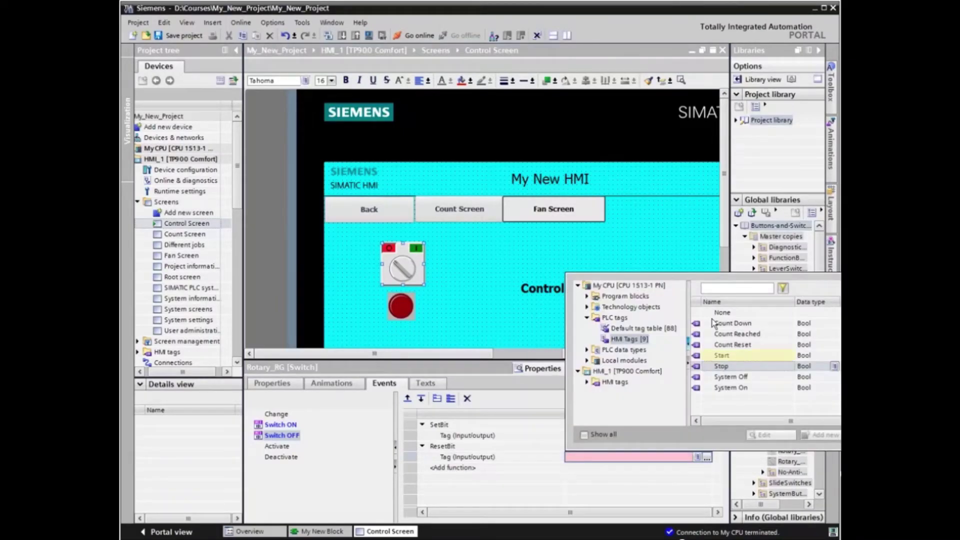
double_click(723, 355)
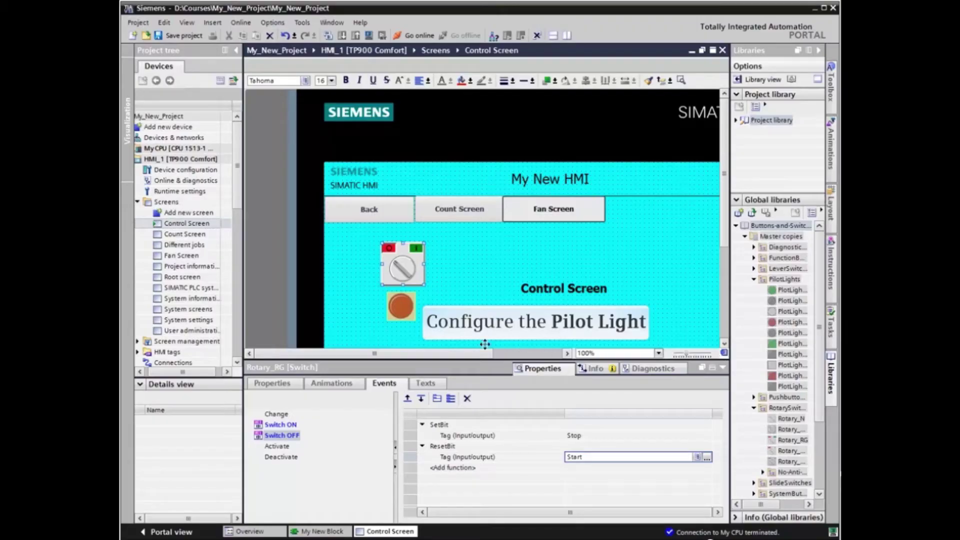
- Set the red pilot light's process tag to the Bool tag System On
left_click(406, 313)
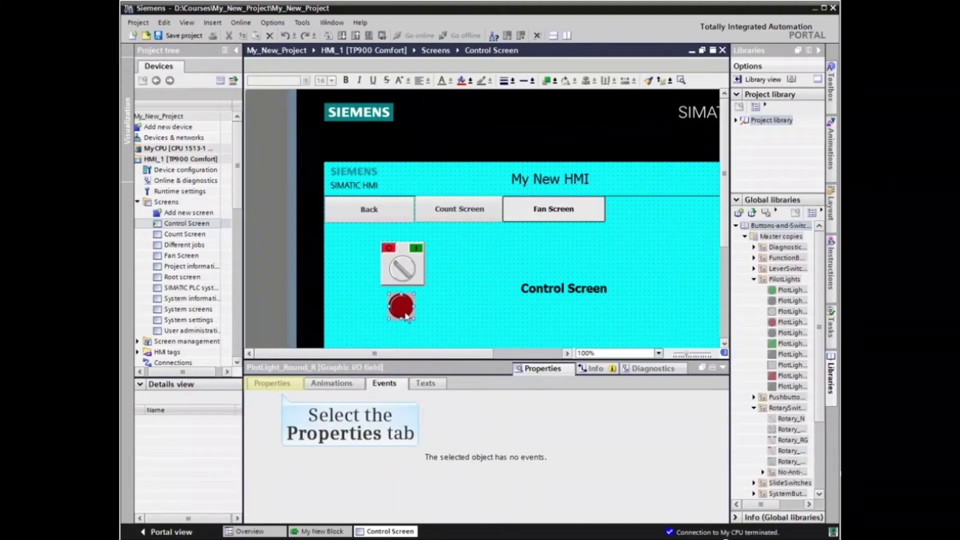
left_click(272, 383)
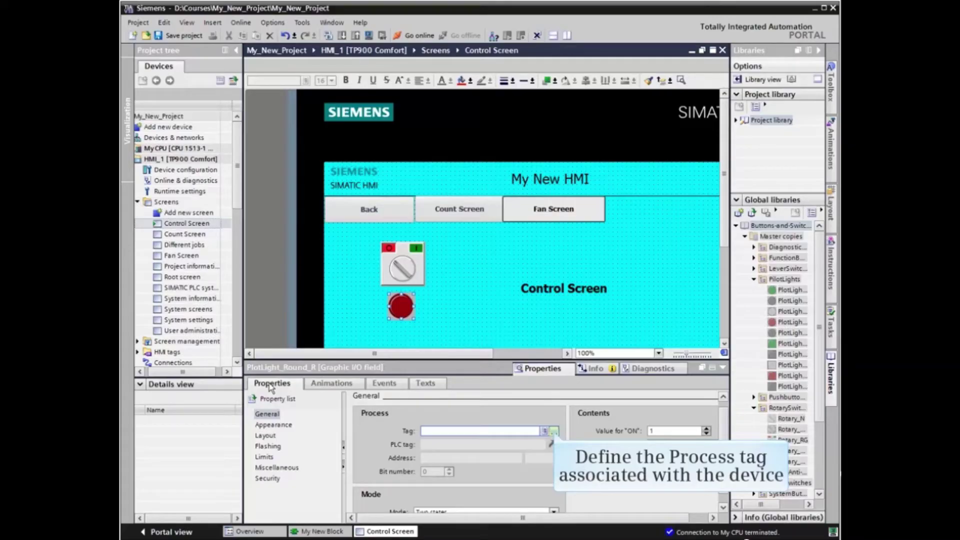
left_click(554, 431)
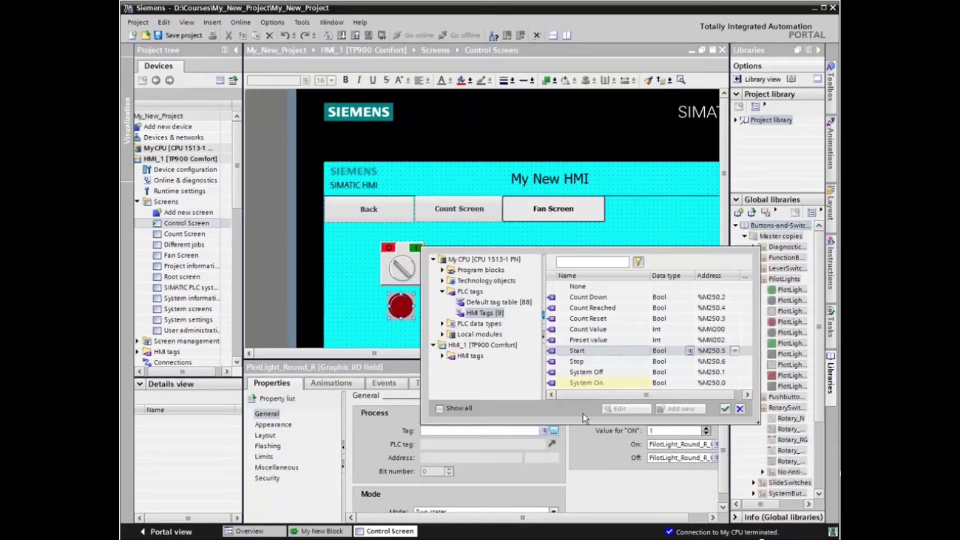
left_click(587, 384)
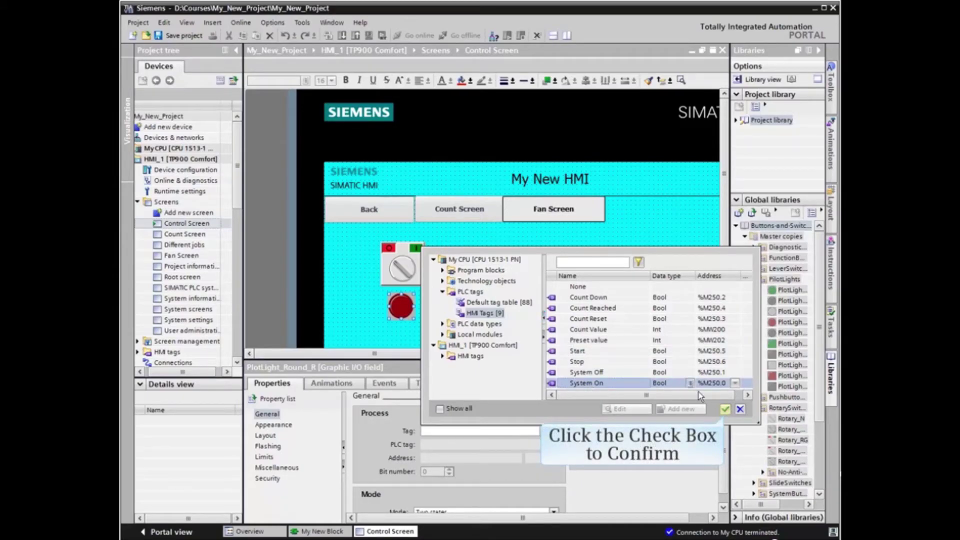
left_click(724, 409)
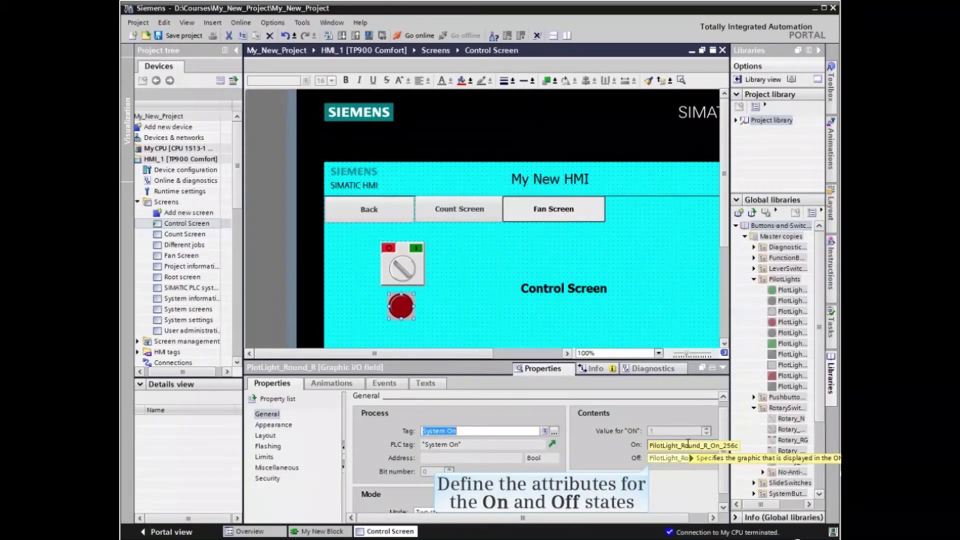
- Use the green Pushbutton_Round_G image as the pilot light's Off graphic
left_click(689, 458)
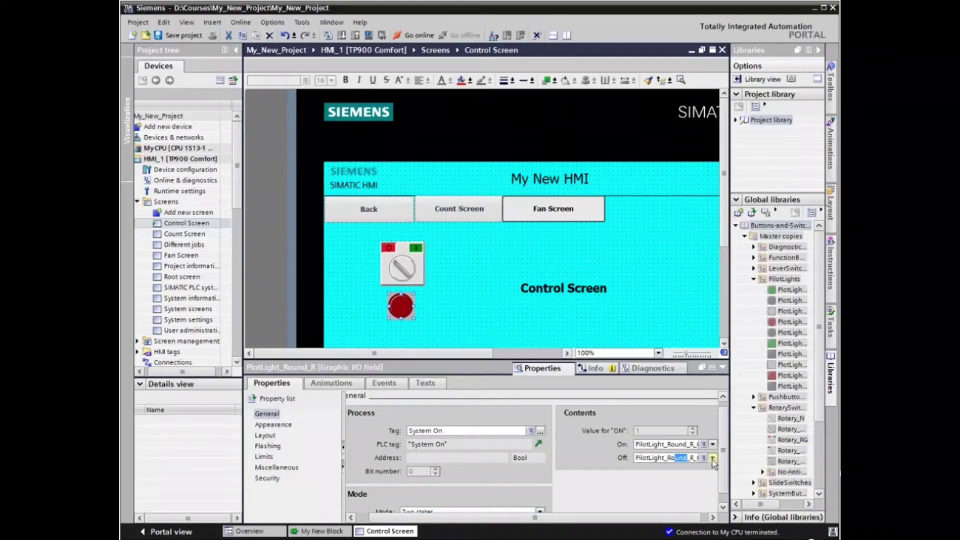
left_click(713, 458)
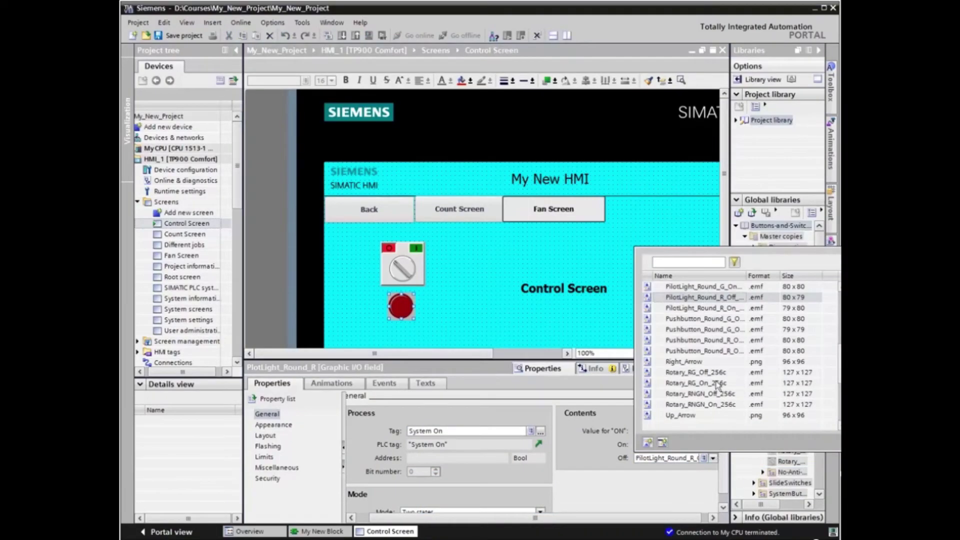
left_click(725, 319)
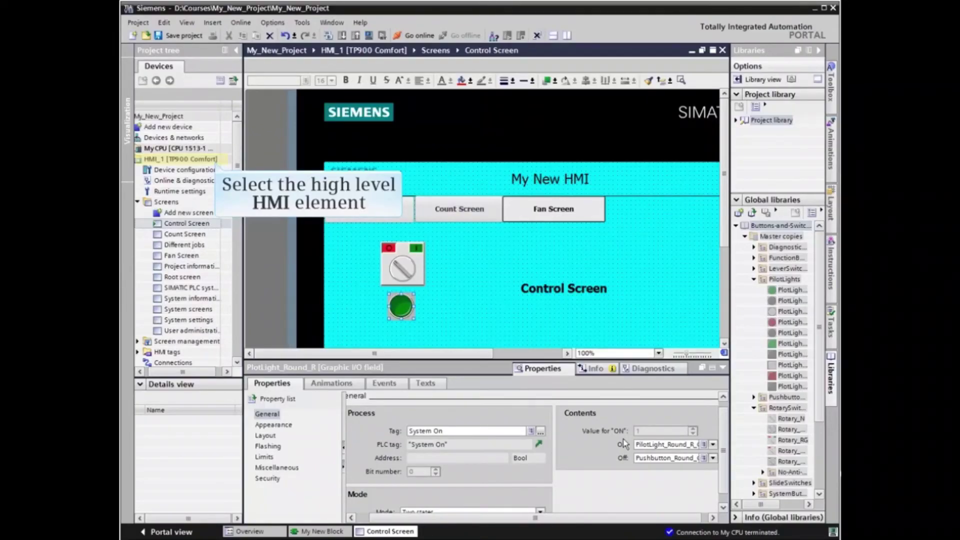
- Select HMI_1 in the project tree and compile it with 0 errors and 0 warnings
left_click(150, 159)
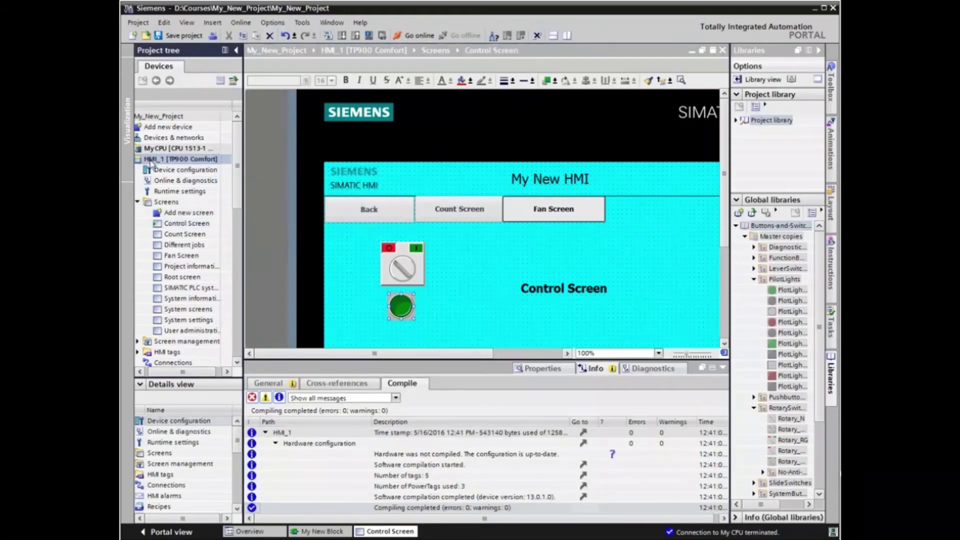